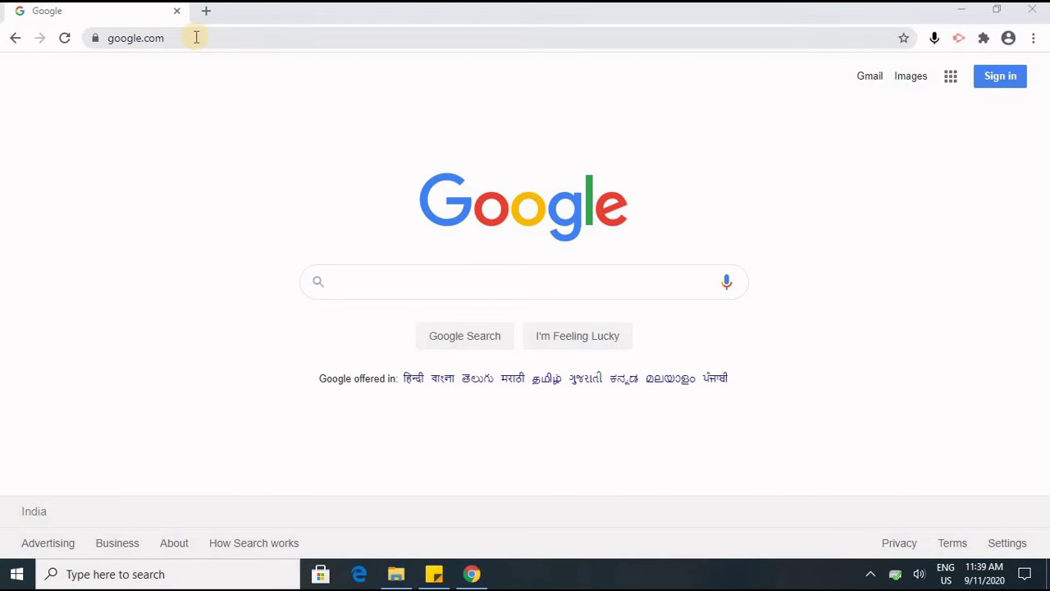
Replace the Chrome address with classroom.google.com.
left_click(197, 37)
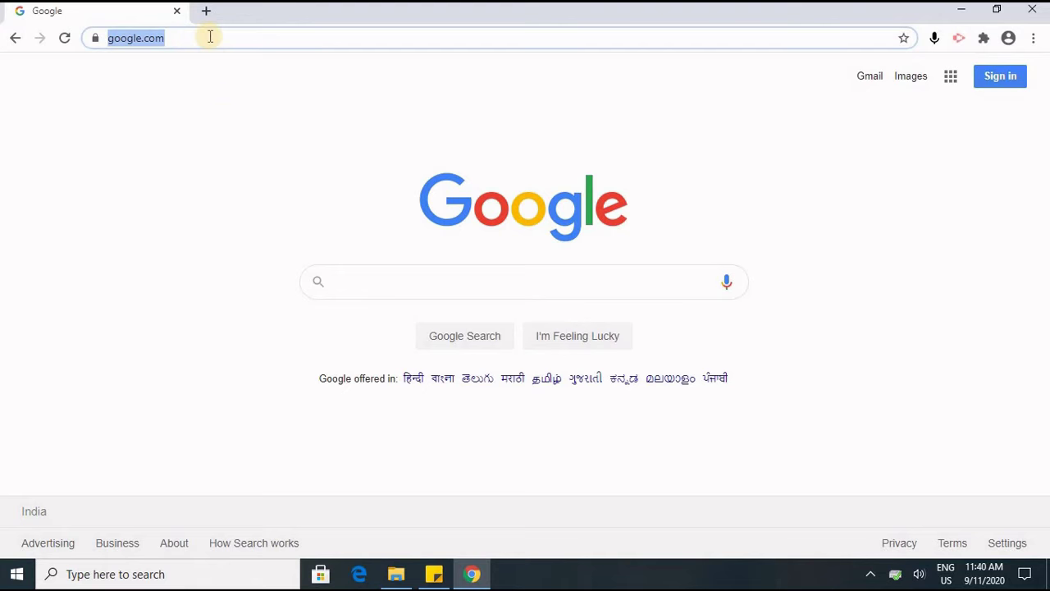
left_click(210, 36)
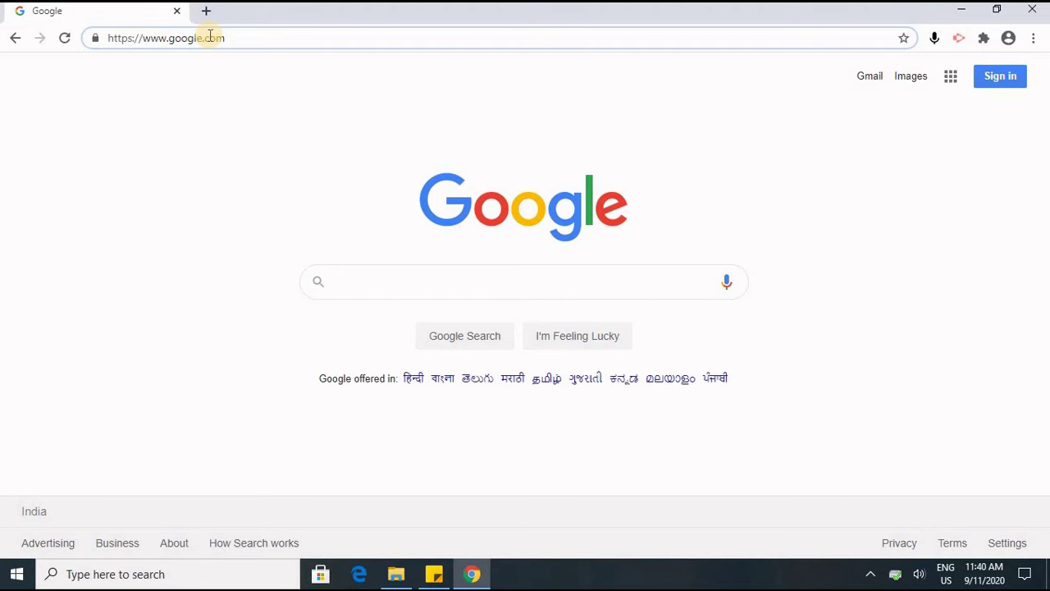
key("ctrl+a")
type("cla")
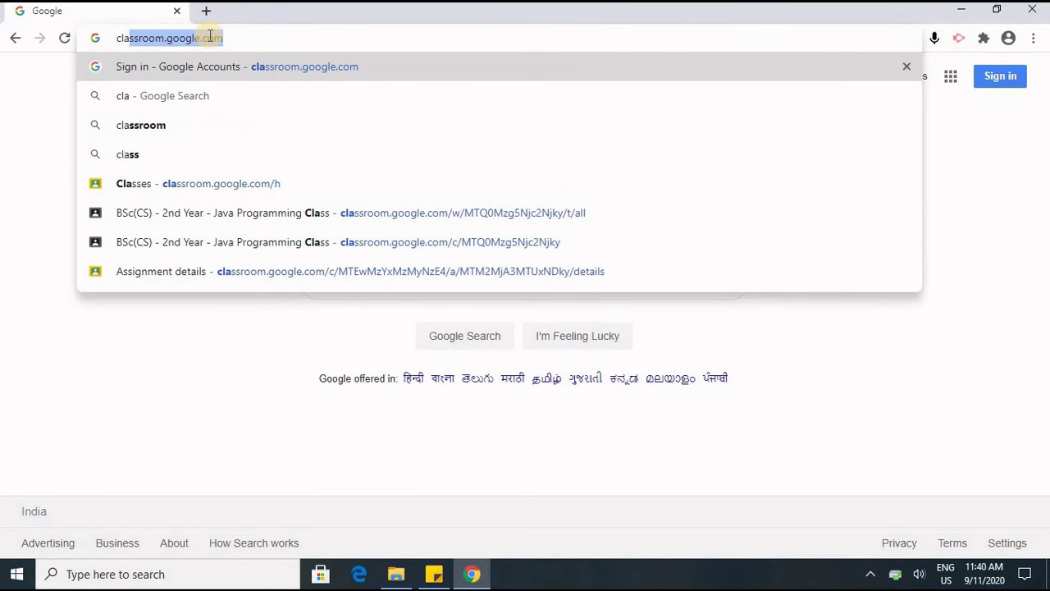
type("ssroom")
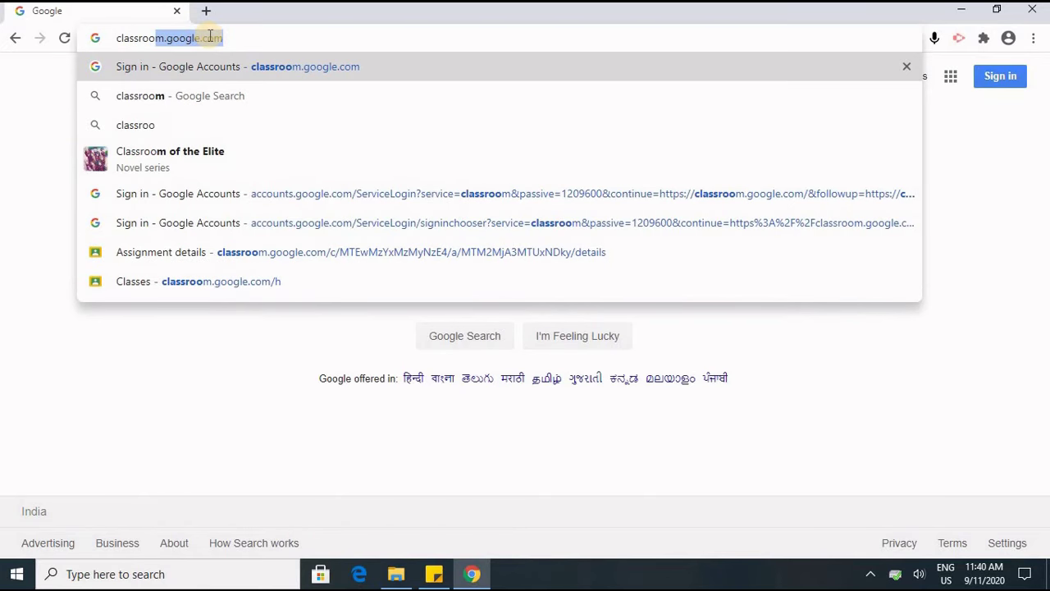
type(".google.com")
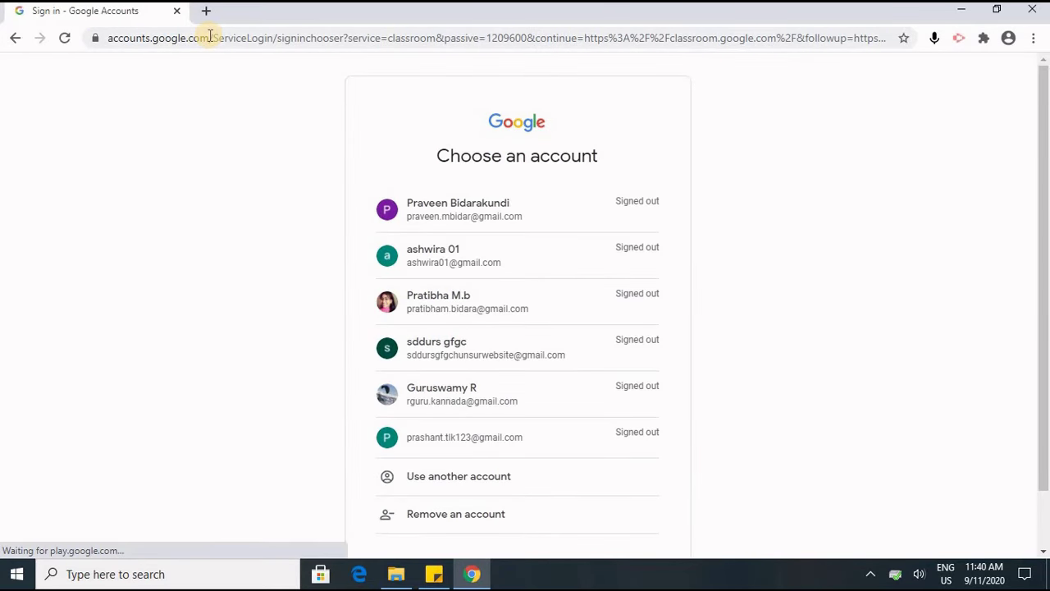
Sign in with the first listed Google account using the pasted account password.
left_click(525, 211)
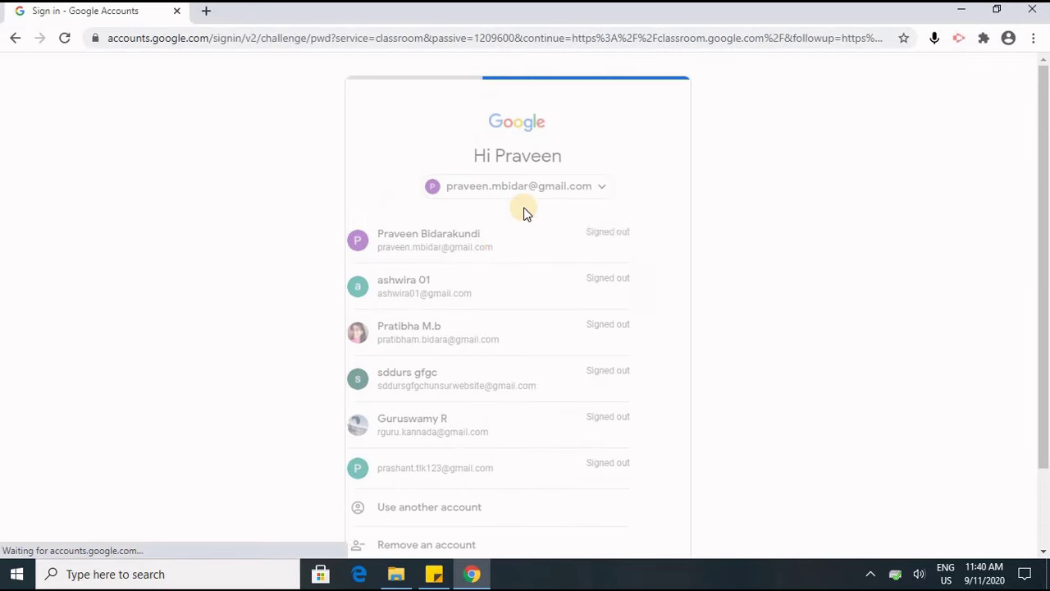
key("ctrl+v")
left_click(631, 355)
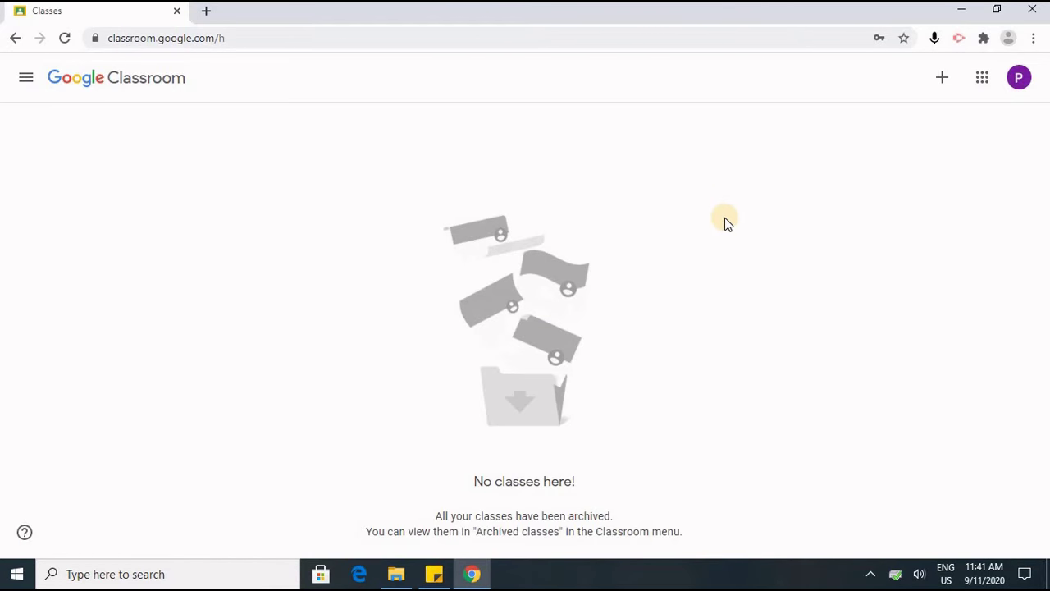
Choose Create class and acknowledge the personal-account notice to reach the empty class form.
left_click(944, 86)
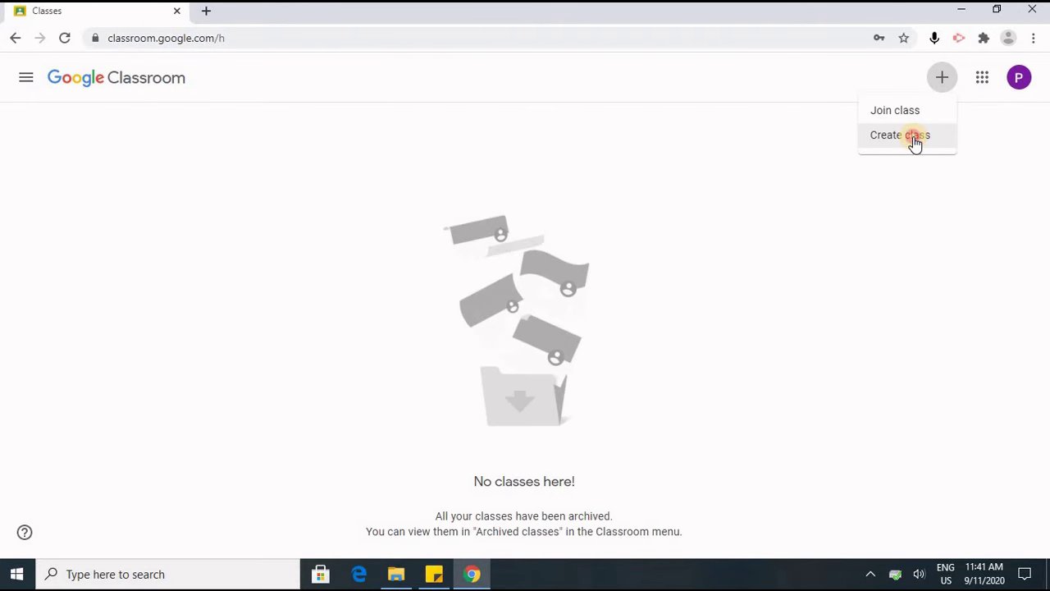
left_click(915, 137)
left_click(454, 384)
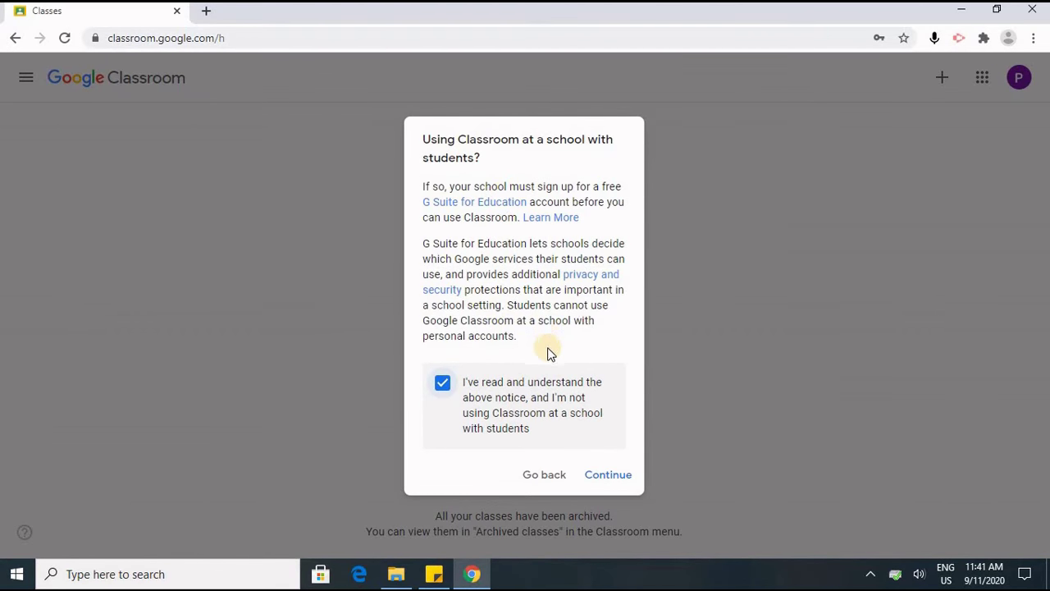
left_click(603, 475)
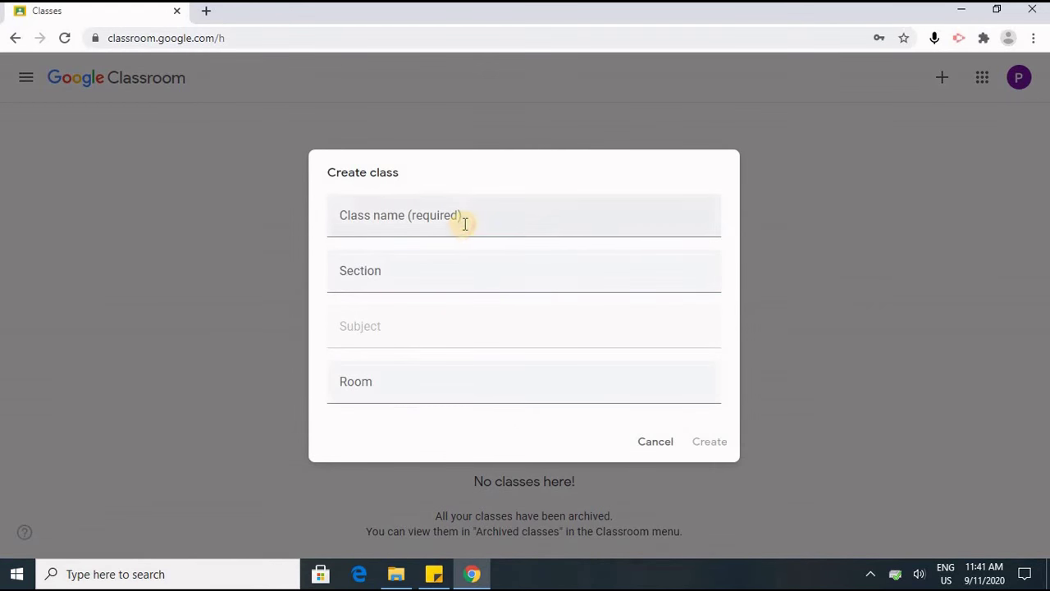
left_click(464, 223)
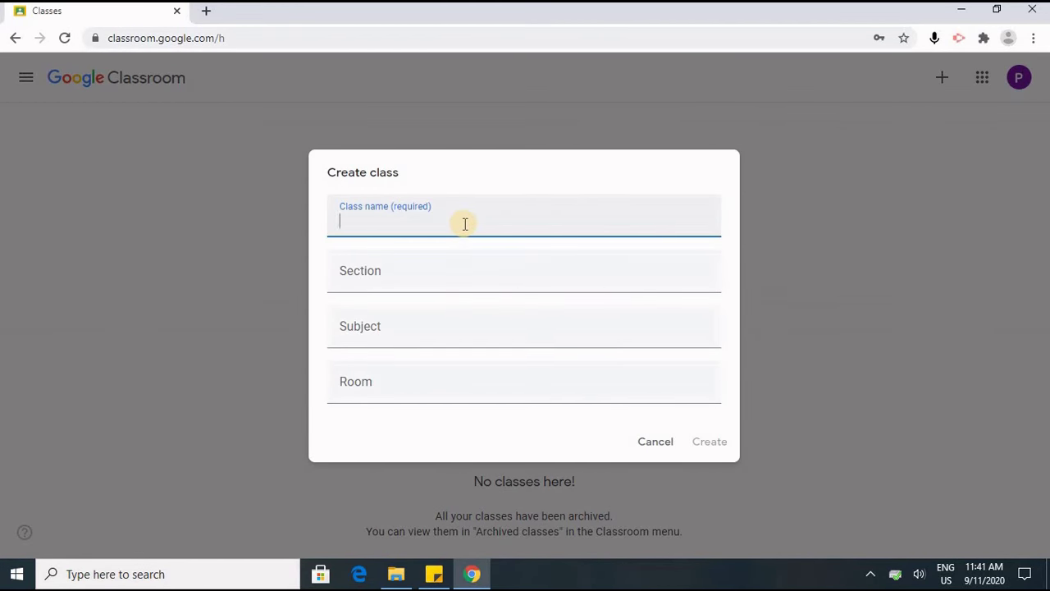
Create 'Operating System class', section A, subject 'OS and System Software', room 101.
type("Opera")
type("ting")
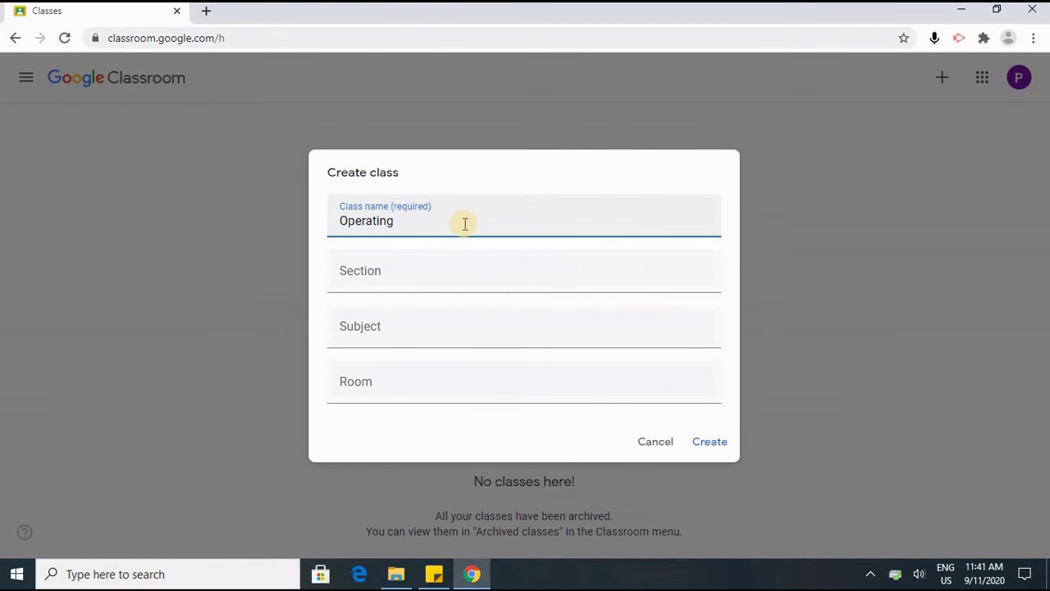
type(" sSysten")
key("BackSpace")
type("m ")
type("class")
key("Tab")
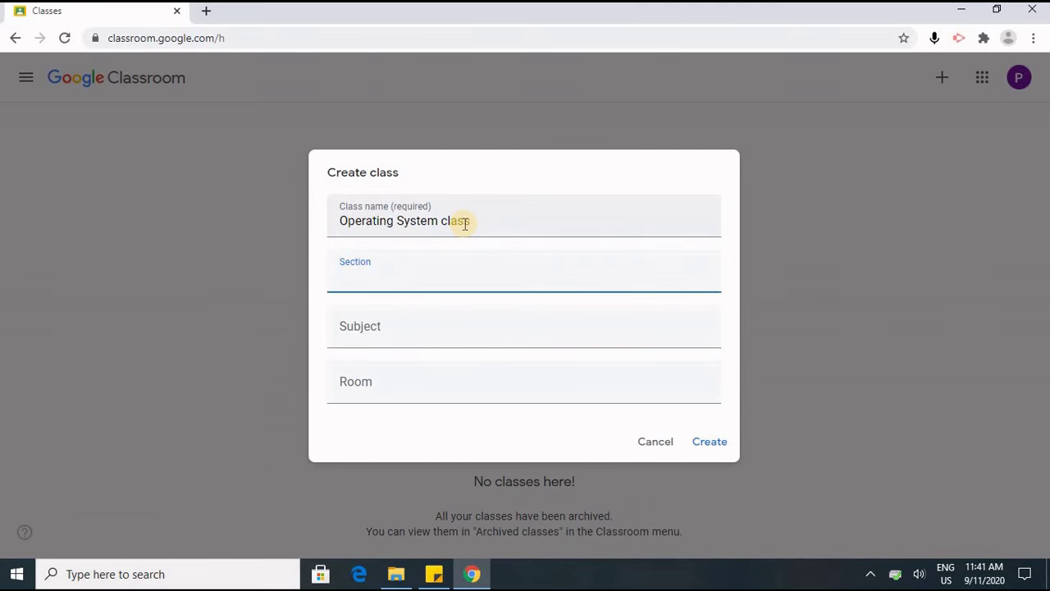
type("A")
key("Tab")
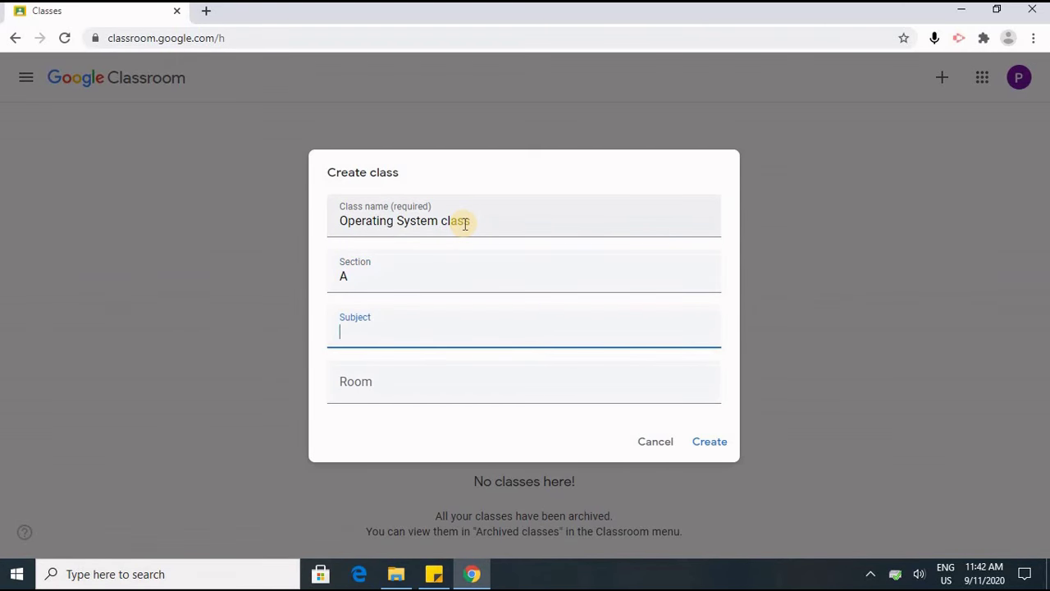
type("OS an")
type("d System S")
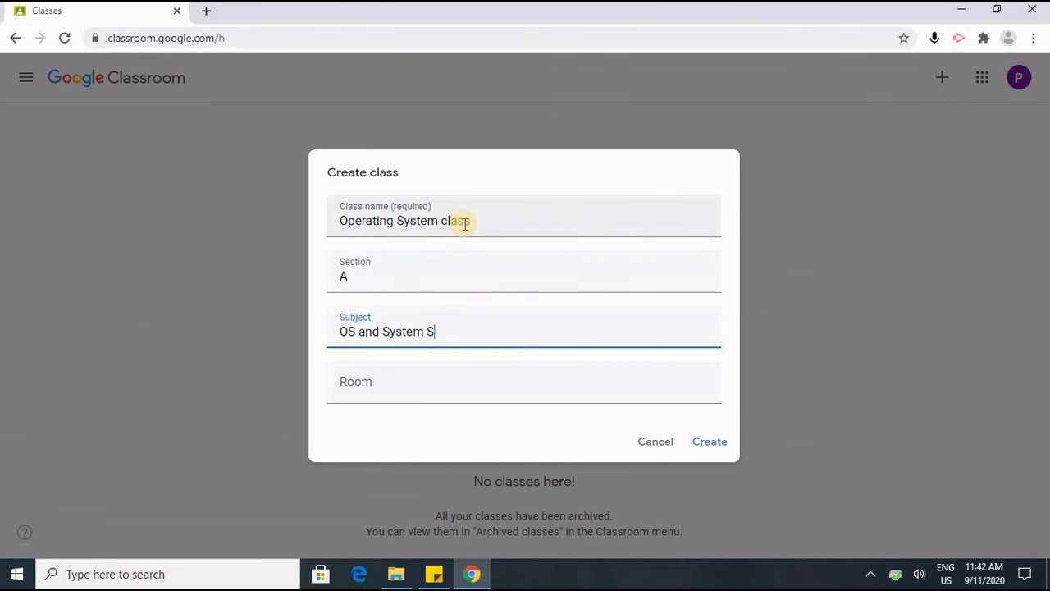
type("oftware")
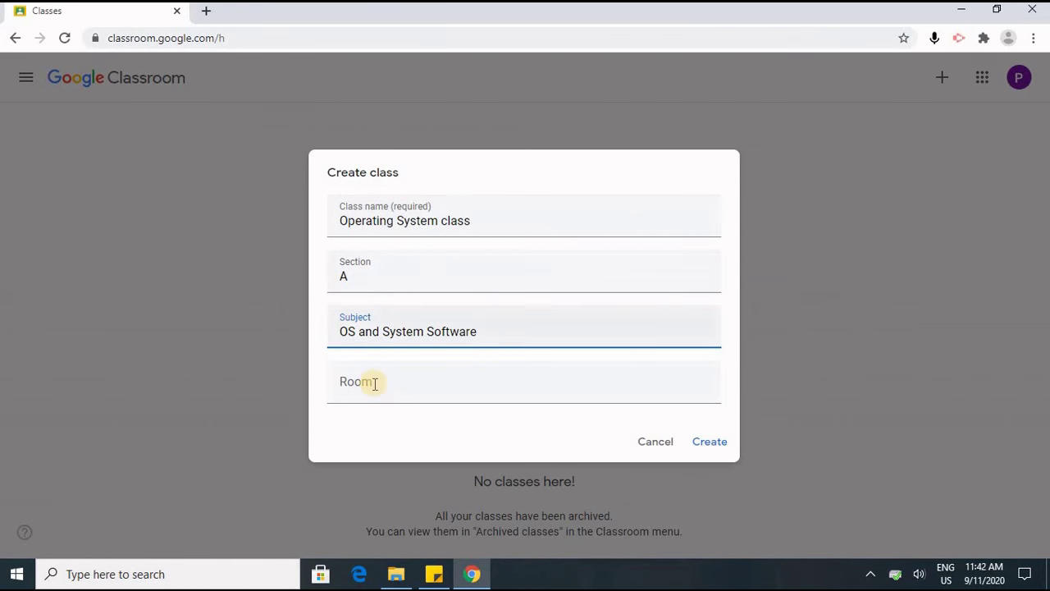
left_click(376, 382)
type("101")
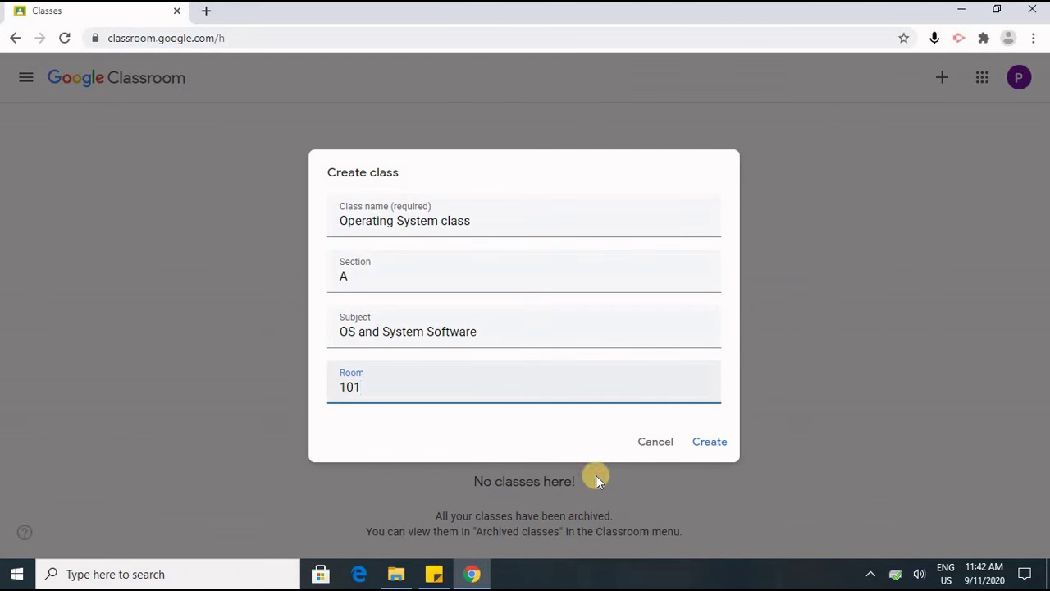
left_click(713, 447)
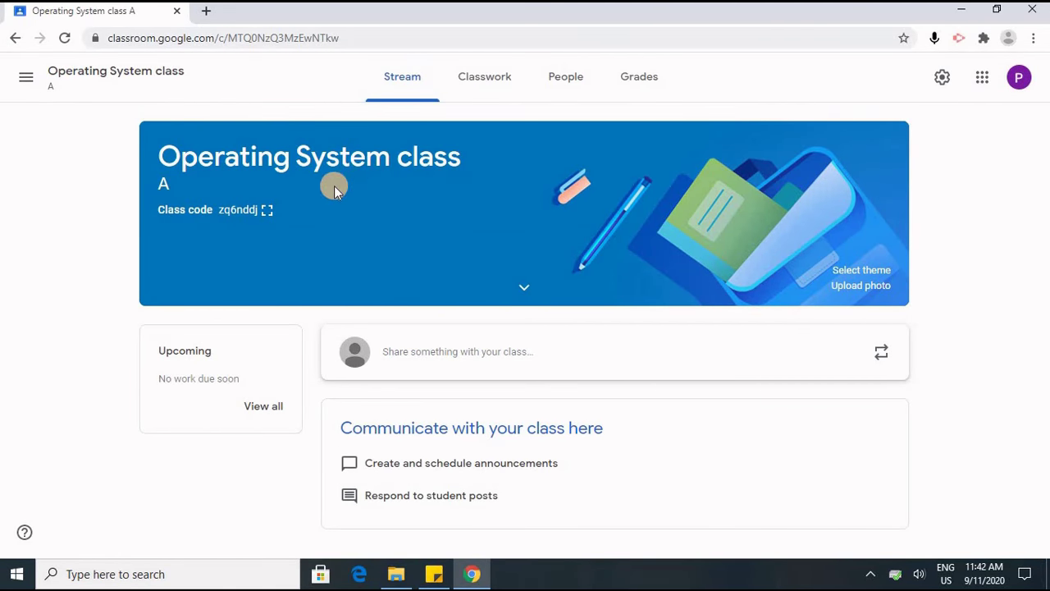
left_click(266, 210)
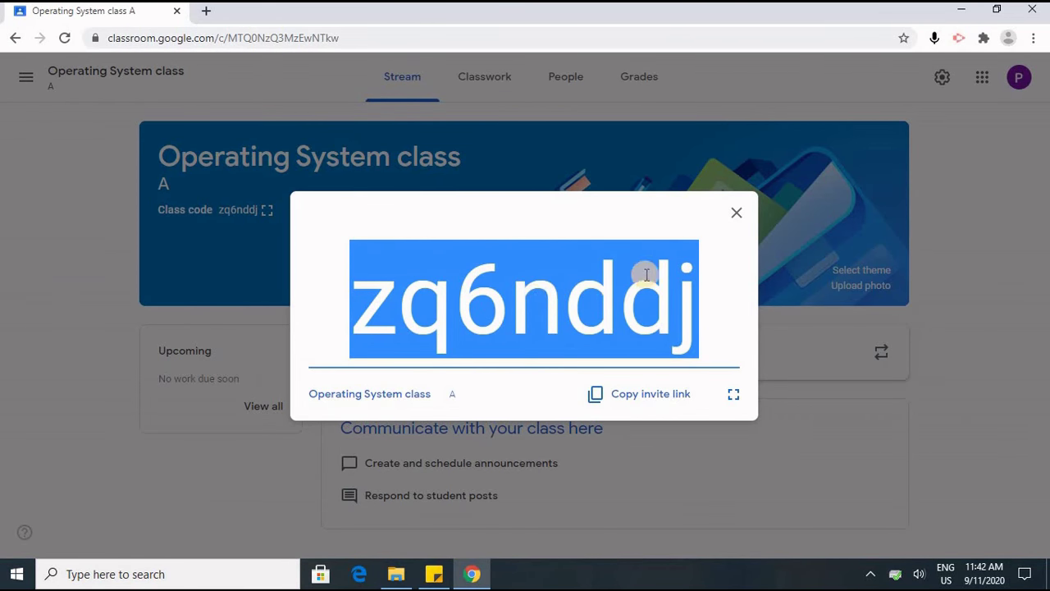
left_click(737, 213)
left_click(861, 270)
scroll(580, 345, "down", 1)
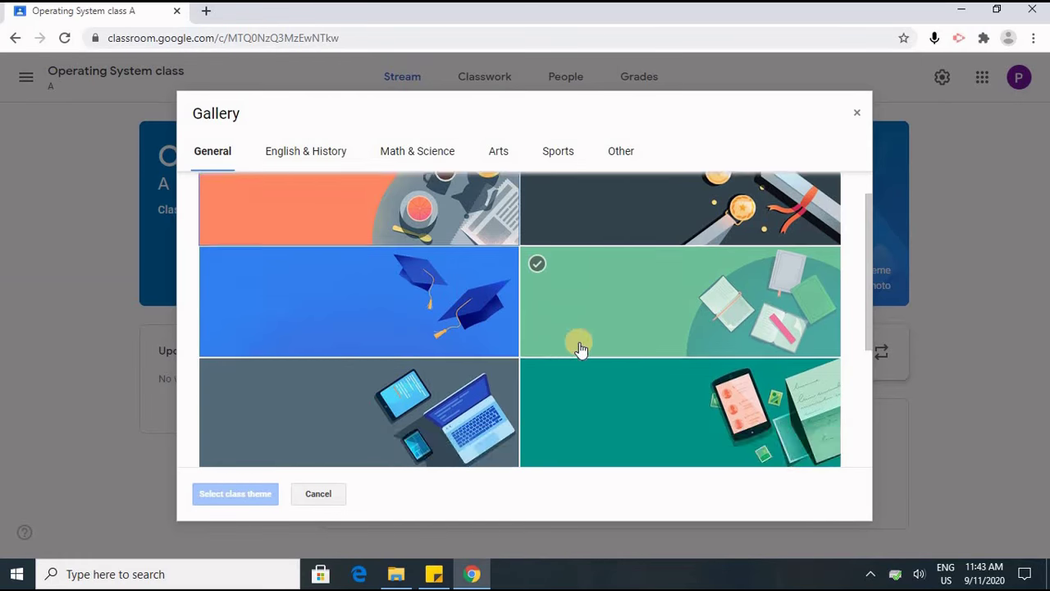
Apply the grey laptop, tablet and phone gallery theme as the class banner.
scroll(424, 293, "down", 2)
left_click(423, 293)
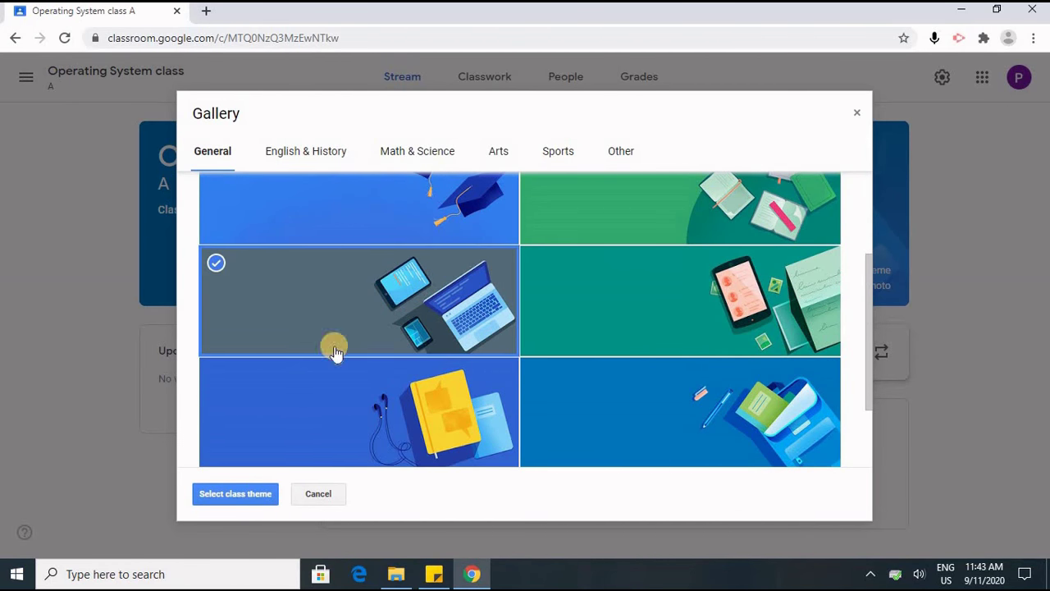
left_click(238, 496)
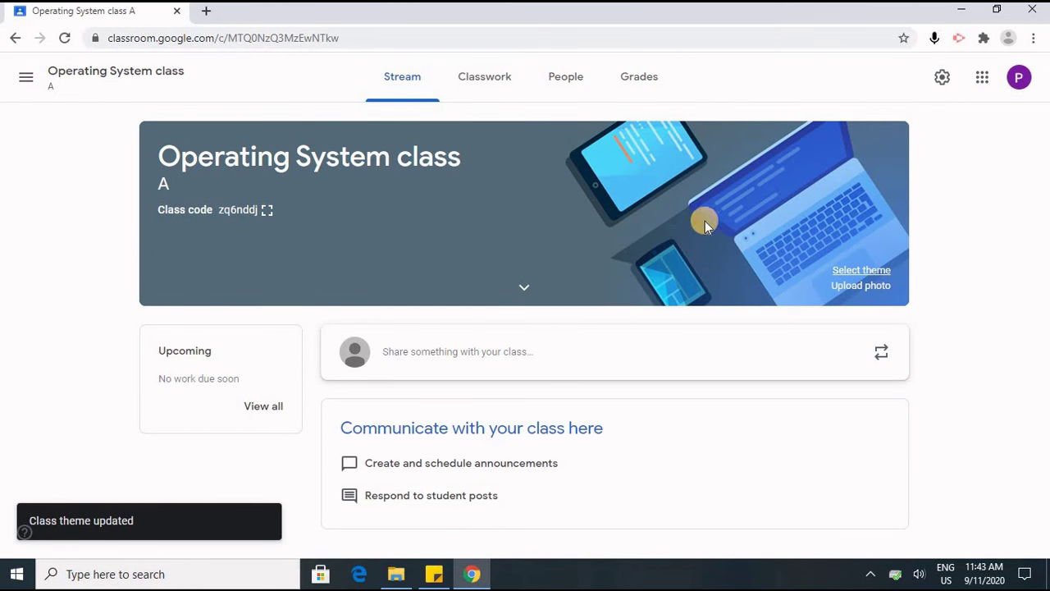
Upload the os image from the computer as the class banner photo.
left_click(865, 285)
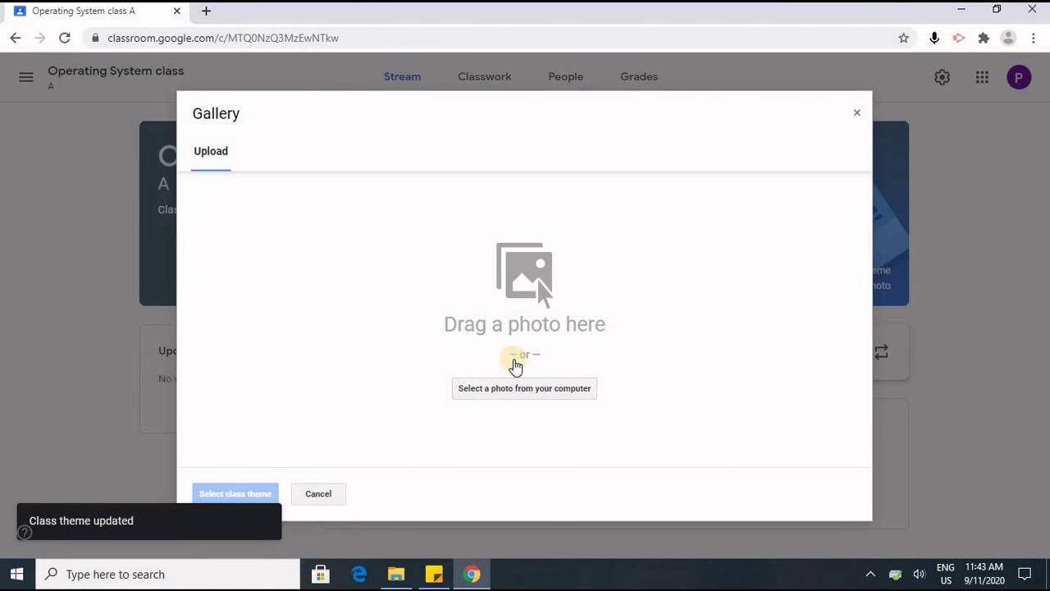
left_click(510, 394)
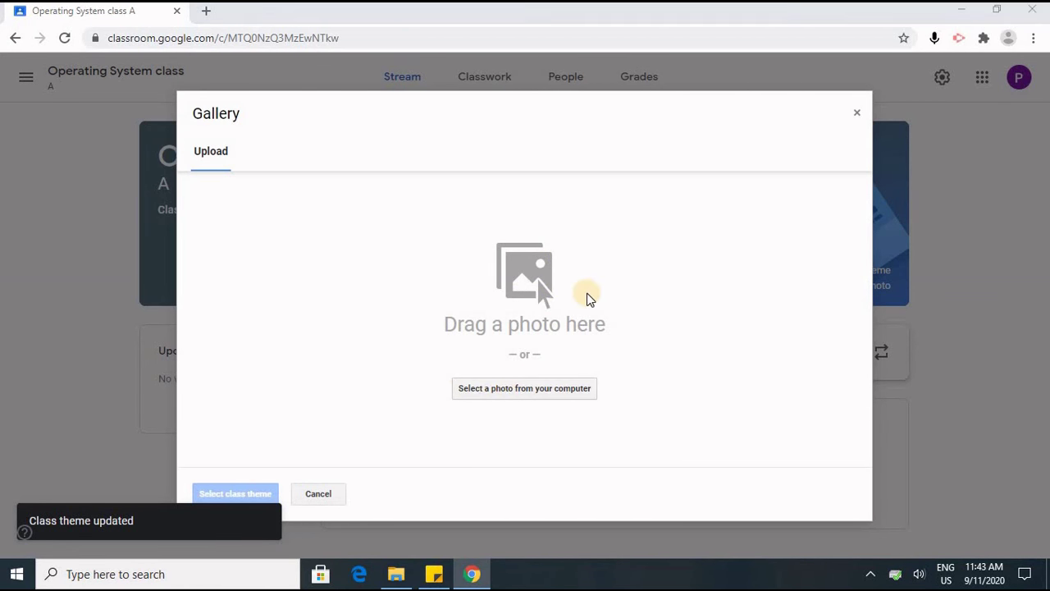
left_click(897, 123)
left_click(909, 530)
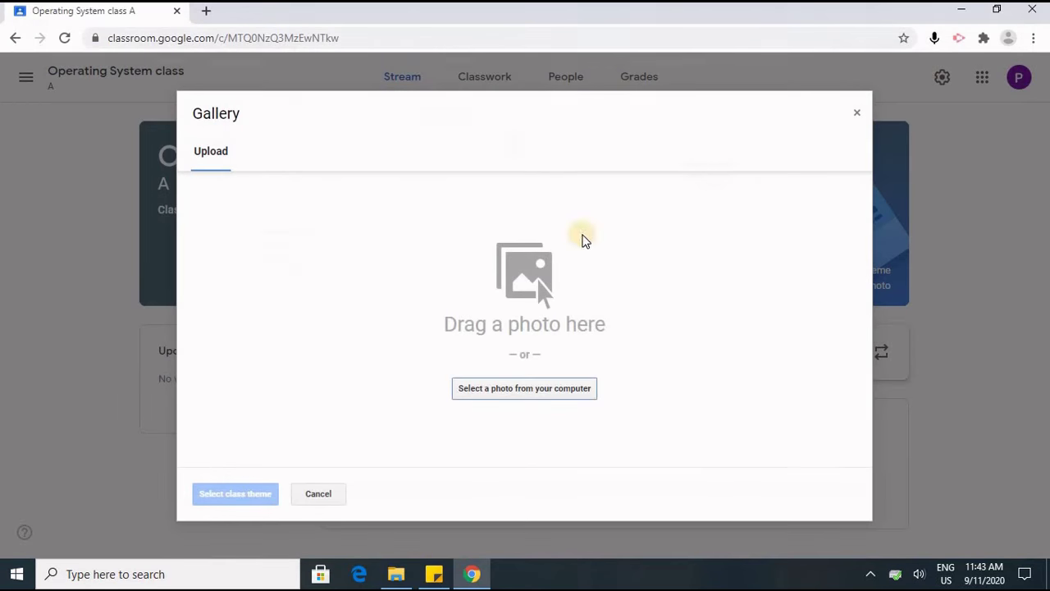
left_click(222, 496)
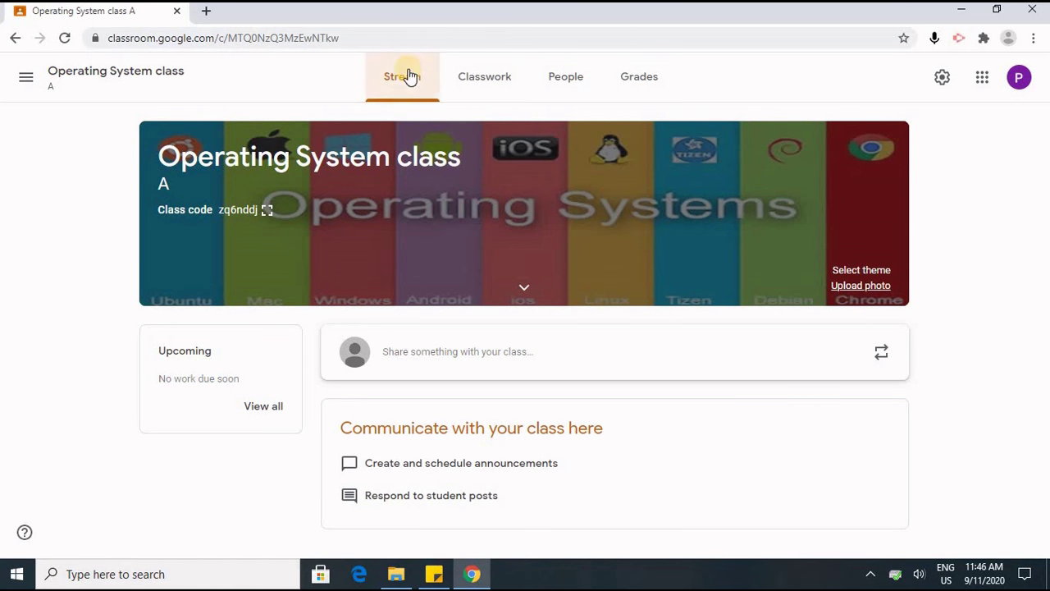
left_click(502, 80)
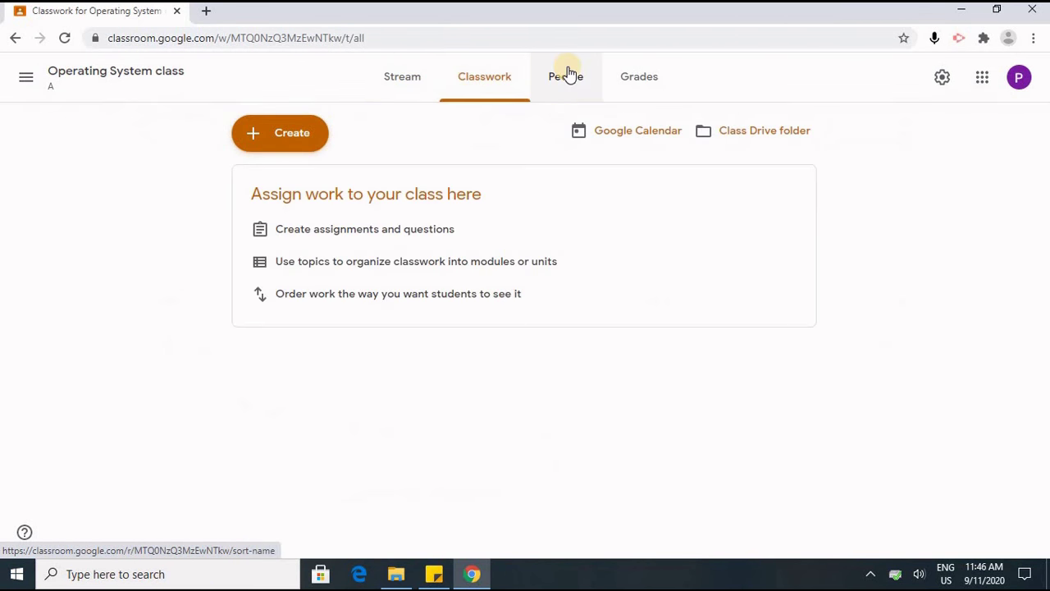
left_click(567, 74)
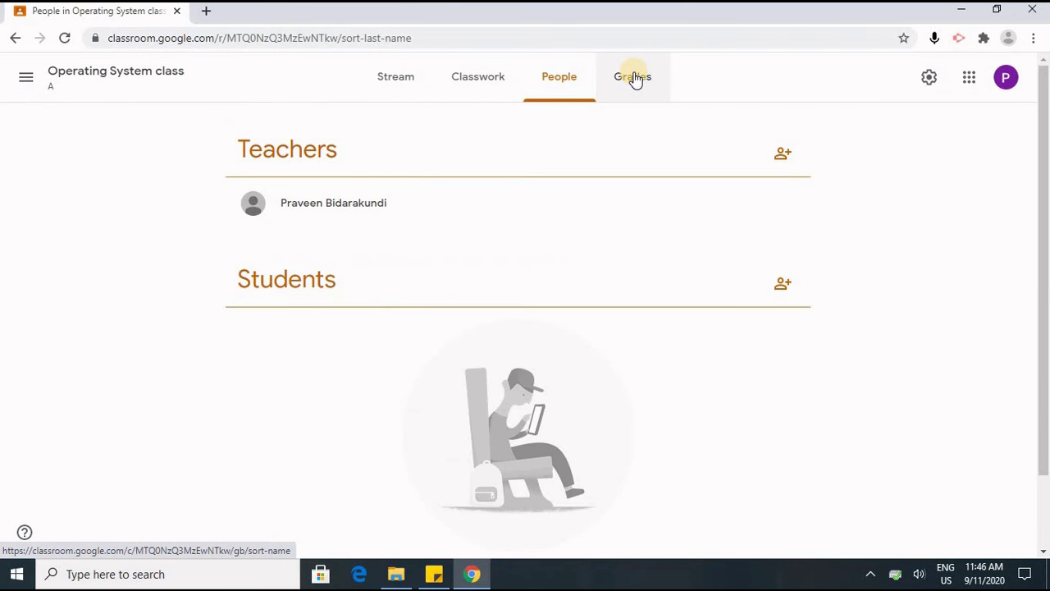
left_click(636, 79)
left_click(410, 89)
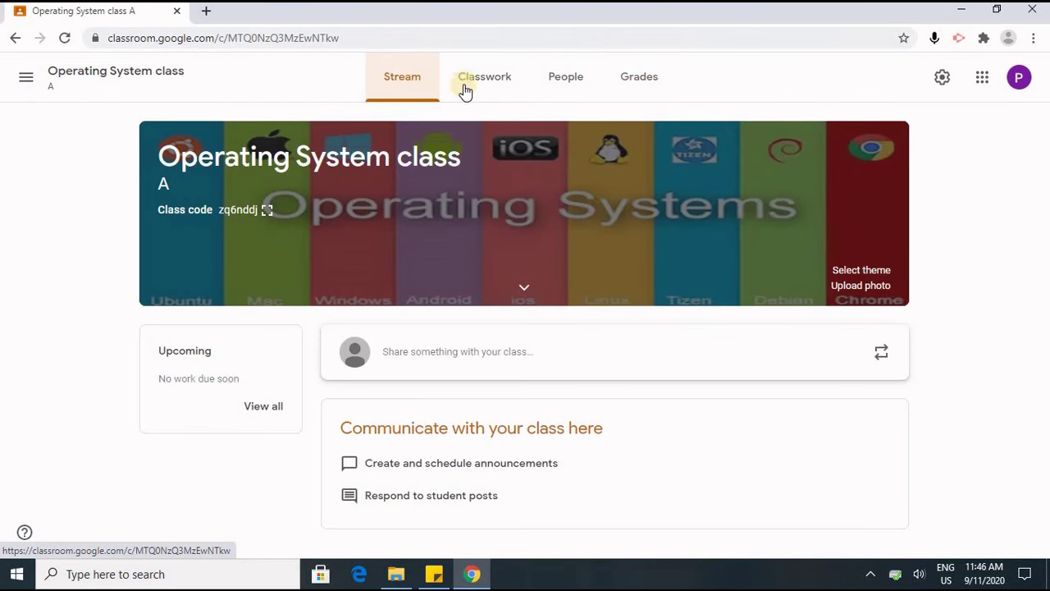